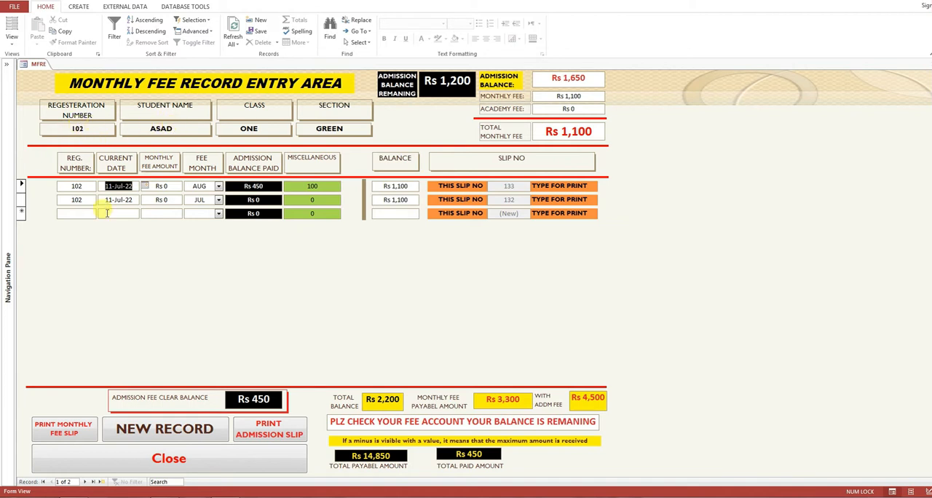
- Add a fee record for registration number 102 with a monthly fee amount of 1100
click(73, 213)
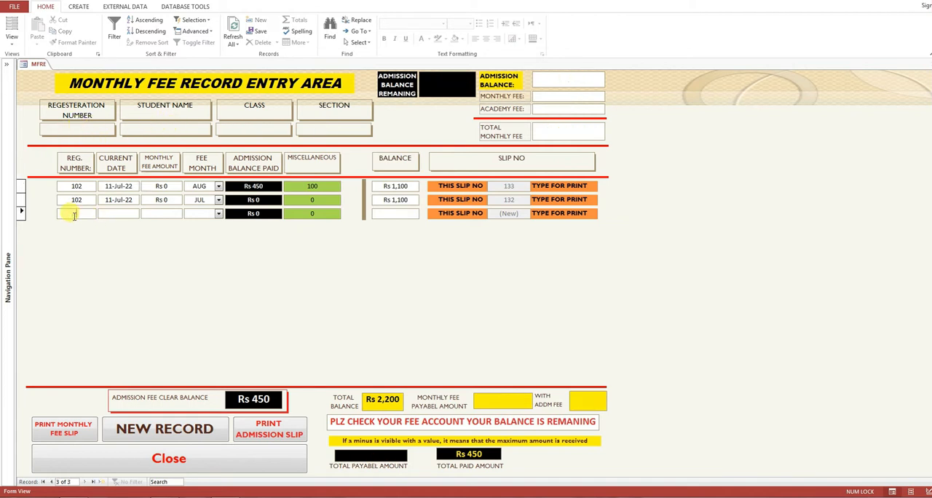
text(102)
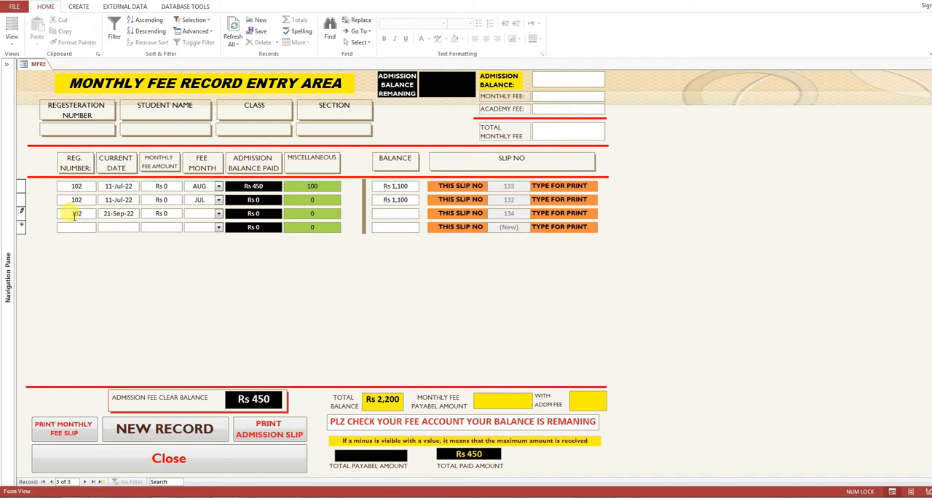
click(135, 213)
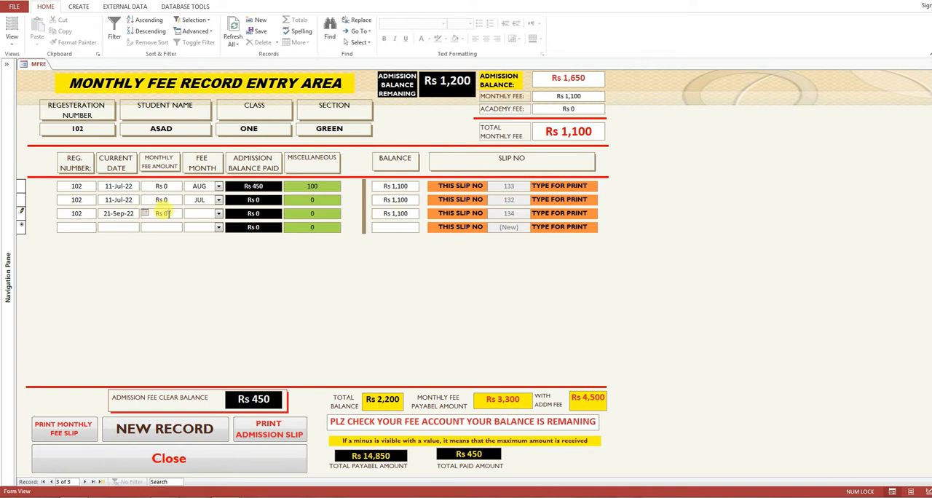
click(168, 213)
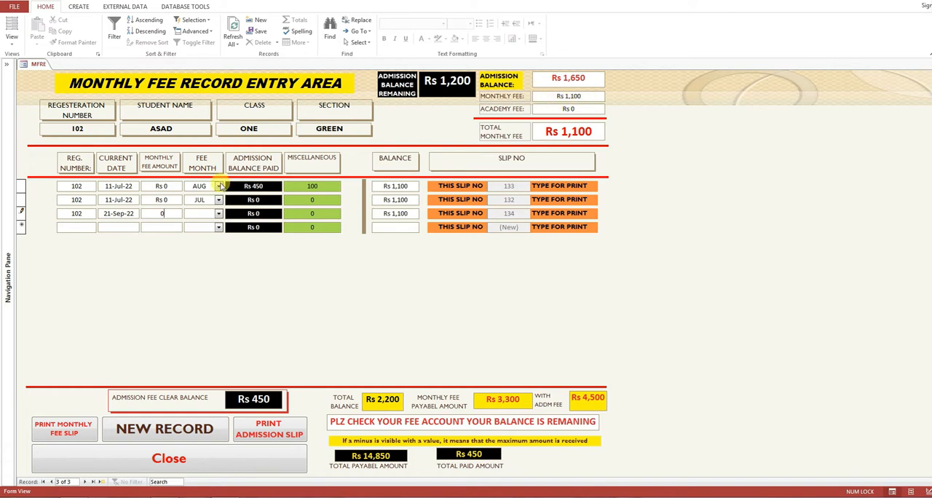
drag(166, 212, 152, 211)
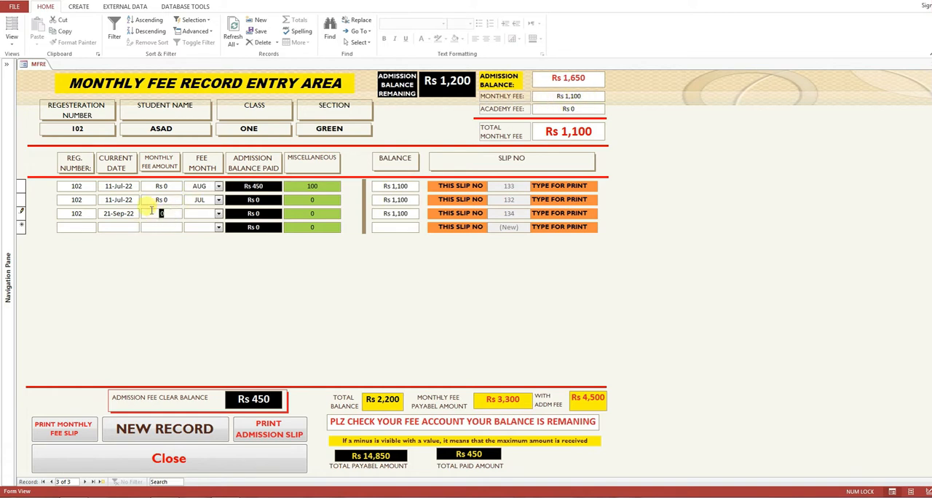
text(1100)
- Set the new 21-Sep-22 record's fee month to AUG and save the record
click(218, 213)
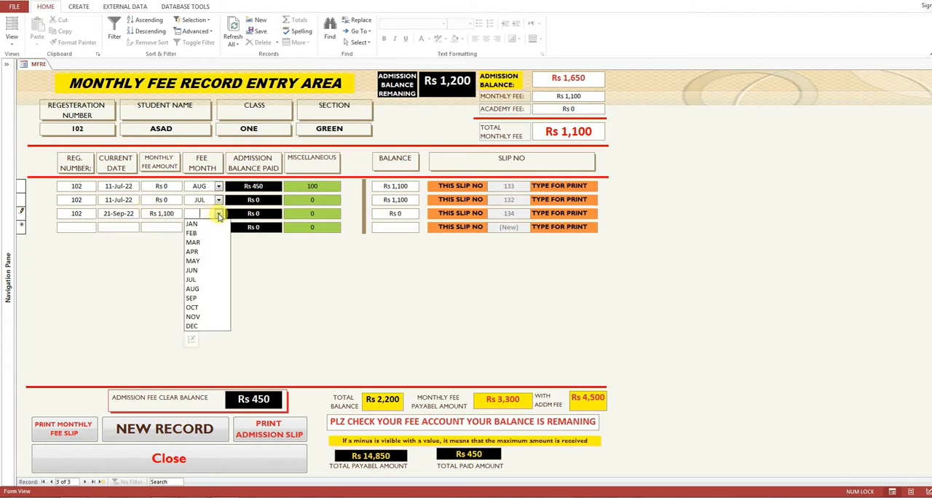
click(203, 290)
click(257, 214)
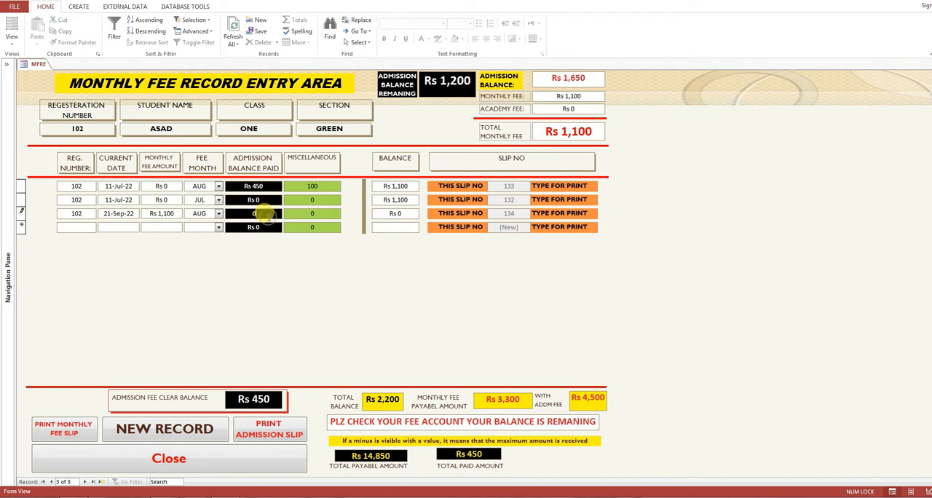
click(256, 227)
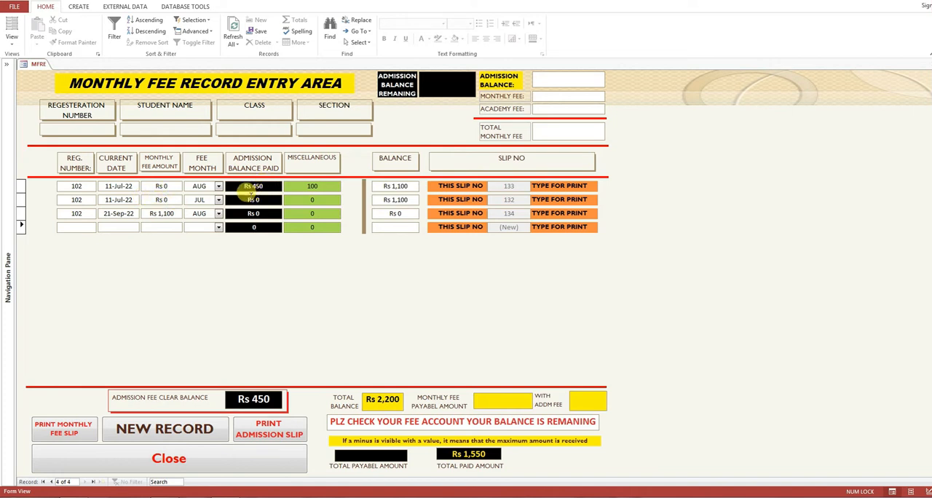
- Switch Windows to the Windows 7 Basic color scheme and check the balances of the fee records
click(257, 186)
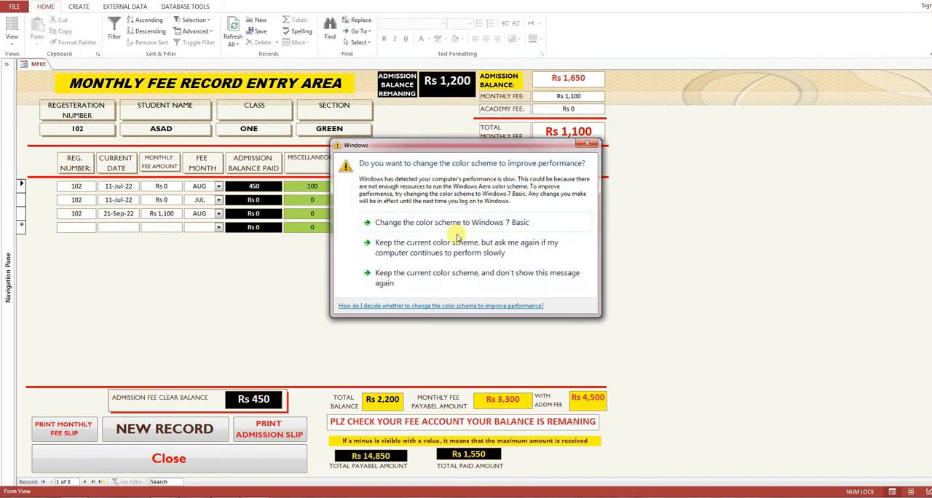
click(452, 222)
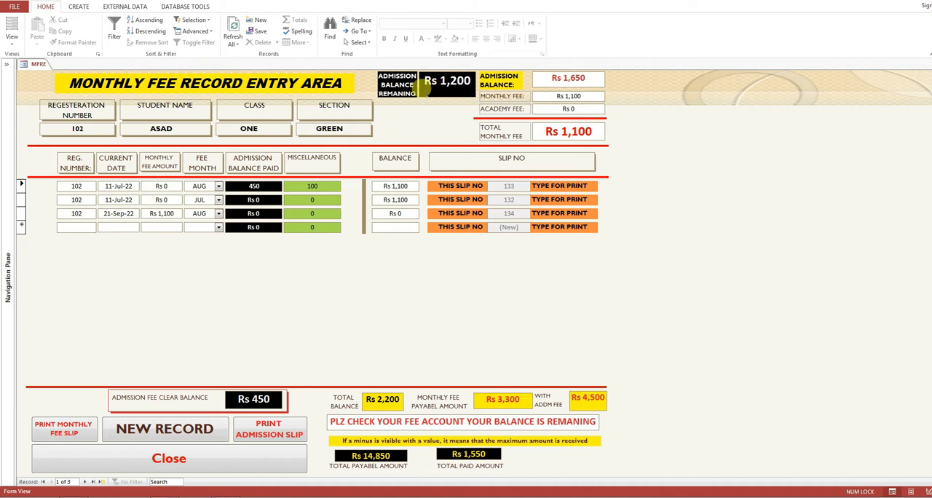
click(402, 214)
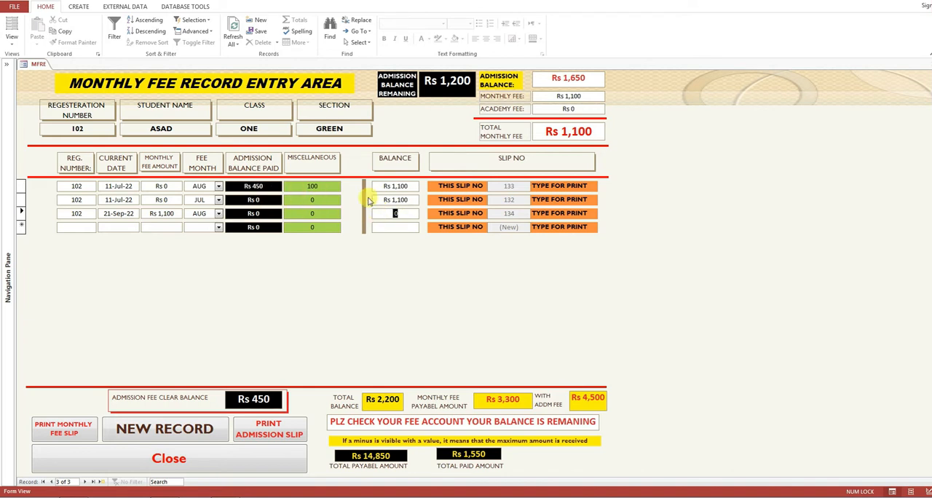
click(411, 201)
click(407, 213)
- Set the monthly fee amount of the 21-Sep-22 record to 3000 and save the record
click(176, 215)
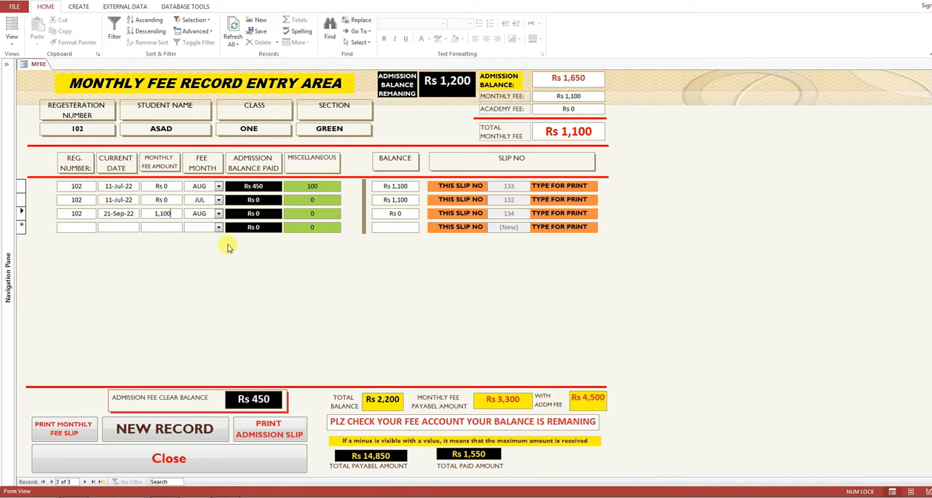
double_click(166, 213)
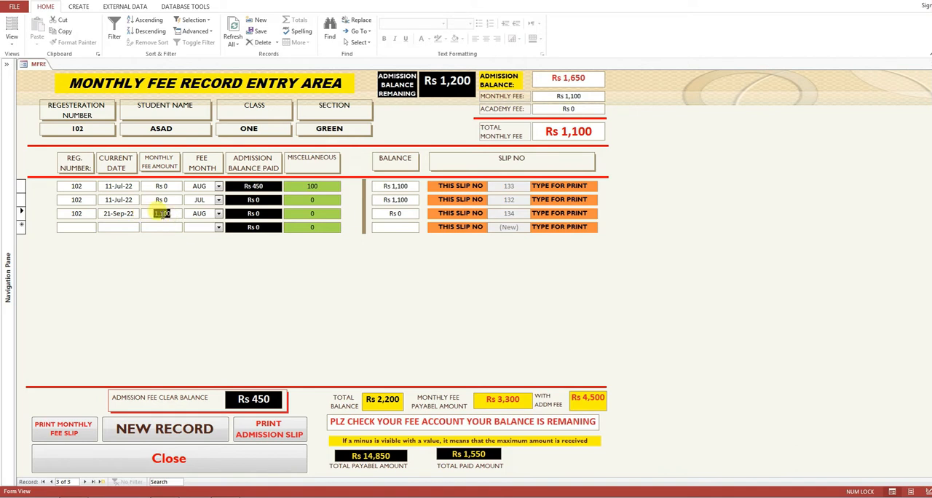
text(3000)
click(258, 213)
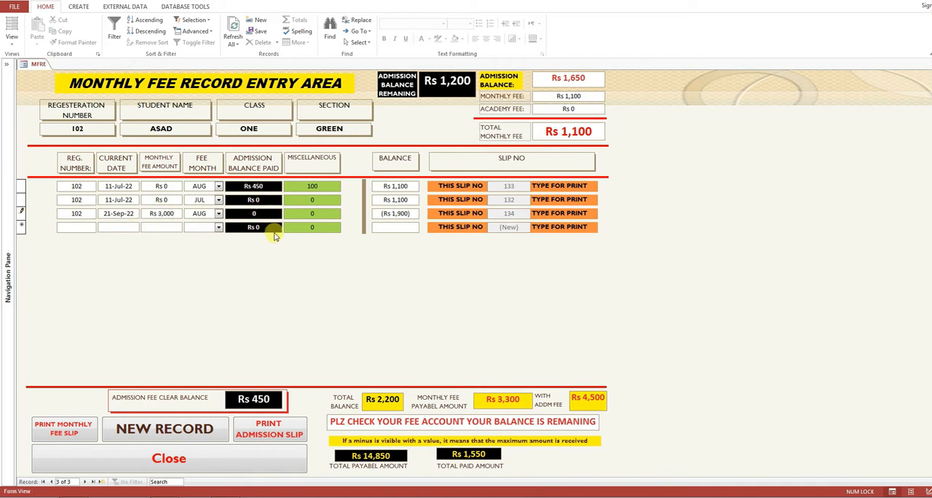
click(132, 225)
- Set the monthly fee amount of the 21-Sep-22 record to 2000 and check the recalculated totals
click(169, 212)
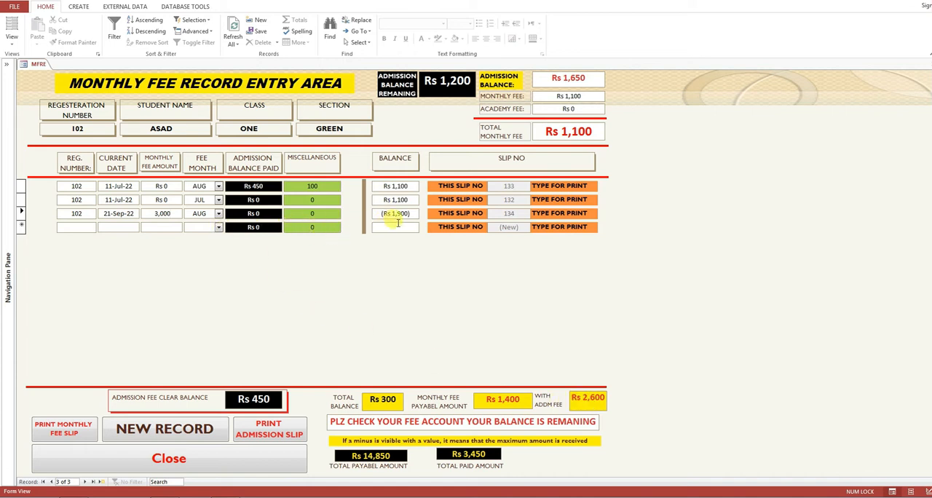
double_click(161, 212)
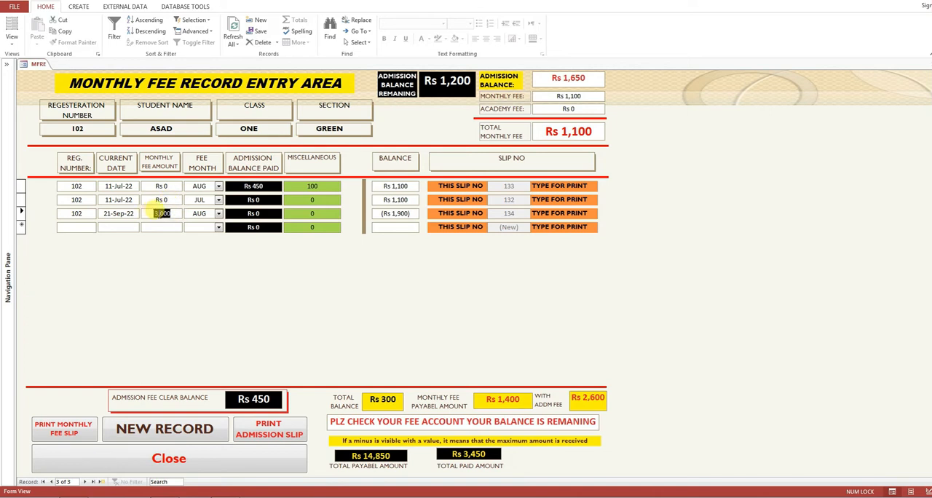
text(1000)
click(163, 200)
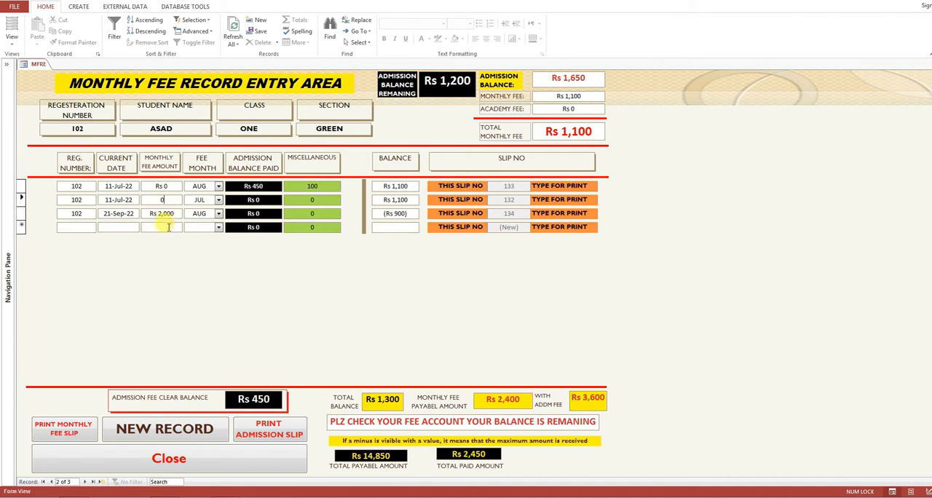
click(169, 227)
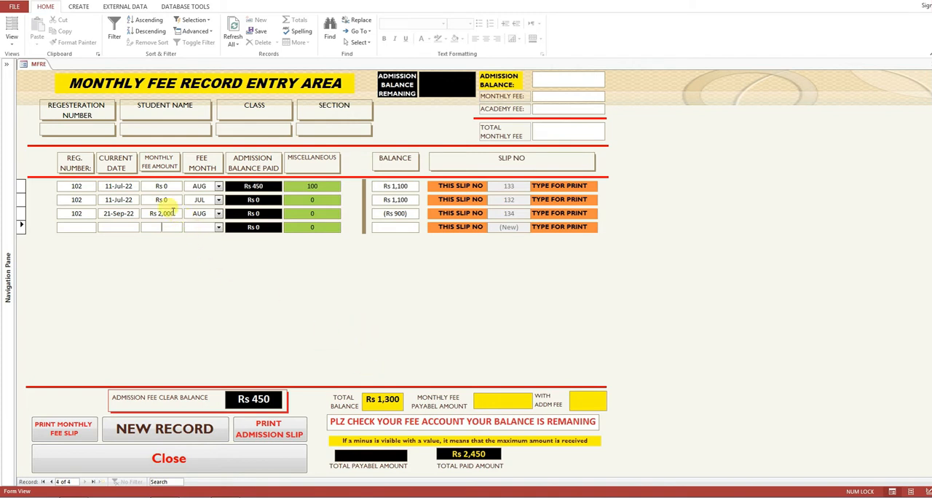
click(171, 213)
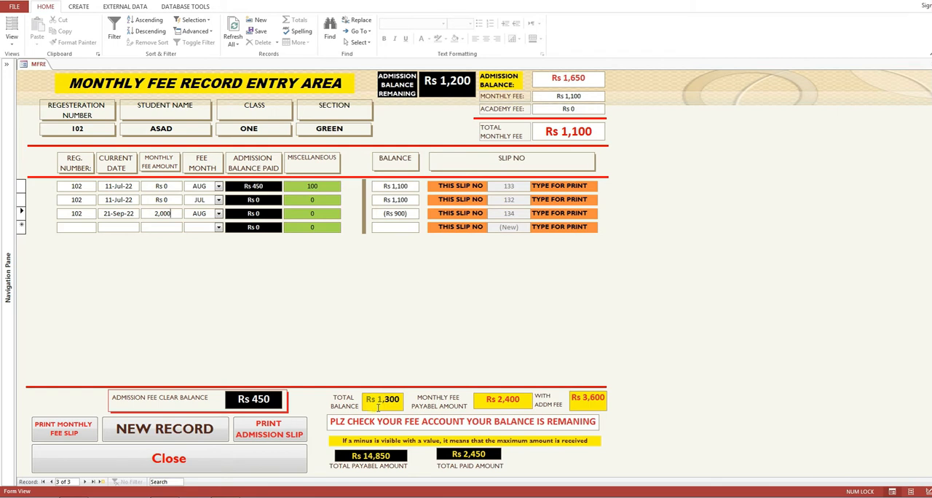
- Switch the monthly fee form to Design View and close its Property Sheet
right_click(110, 289)
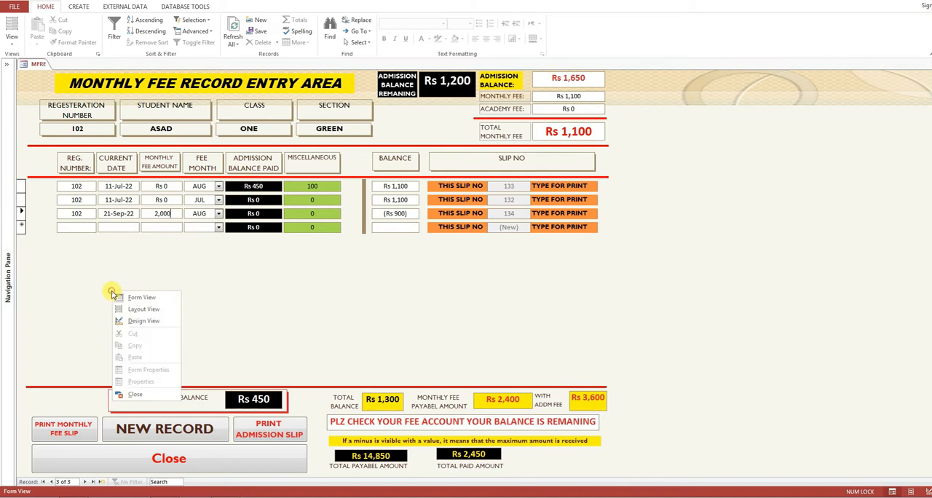
click(144, 322)
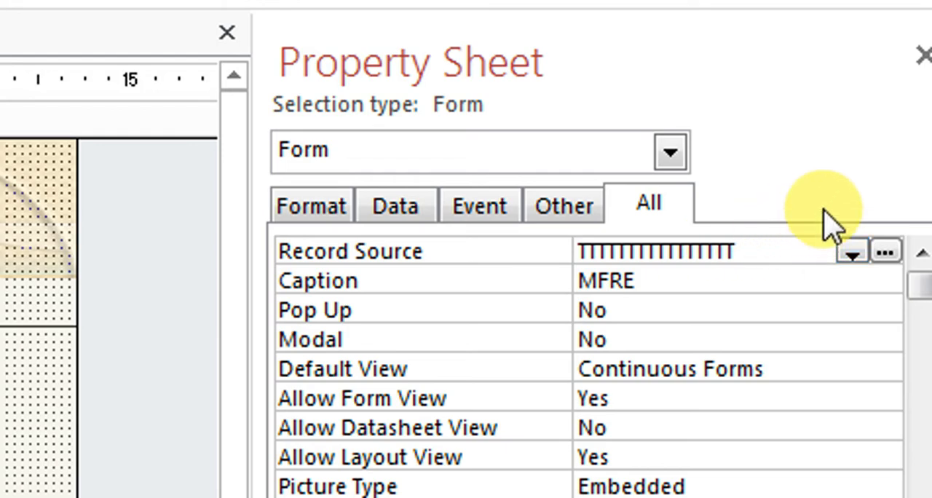
click(921, 71)
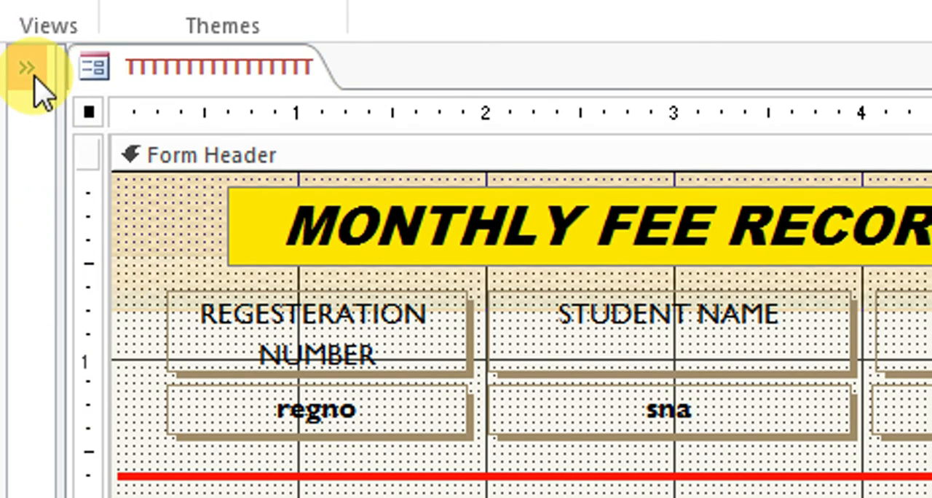
- Expand the Navigation Pane and open the form's record source query in Design View
click(27, 49)
click(219, 429)
right_click(219, 429)
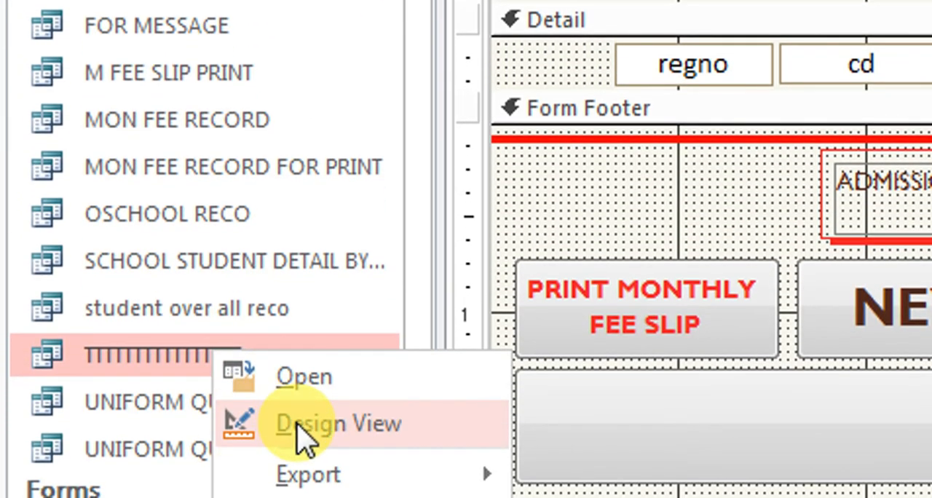
click(299, 425)
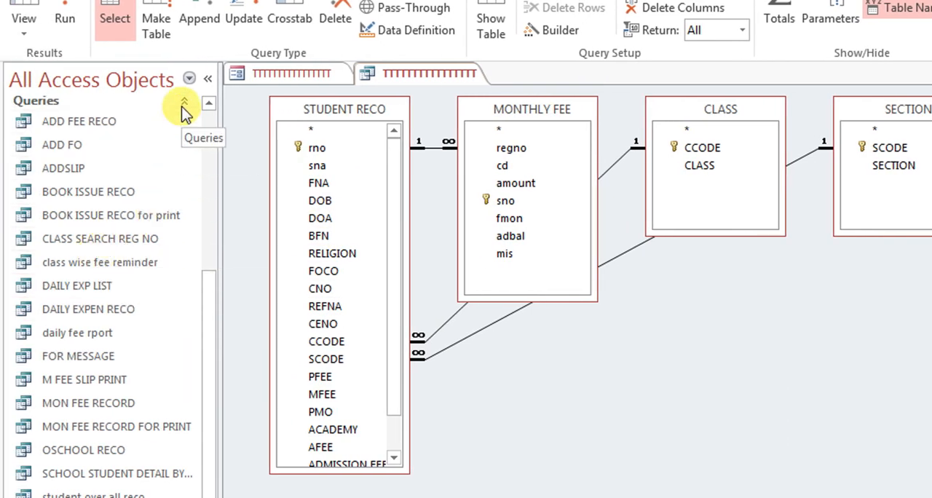
- Open the MONTHLY FEE table in Design View as read-only
click(136, 104)
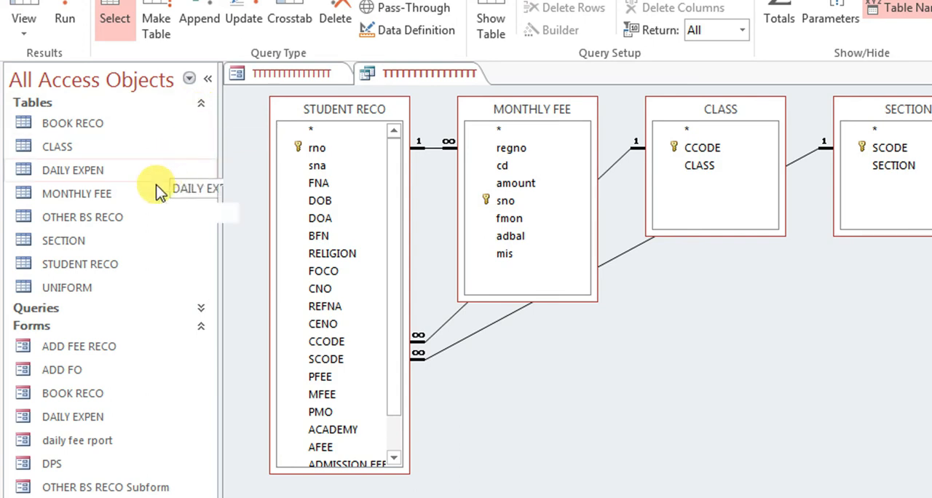
right_click(107, 202)
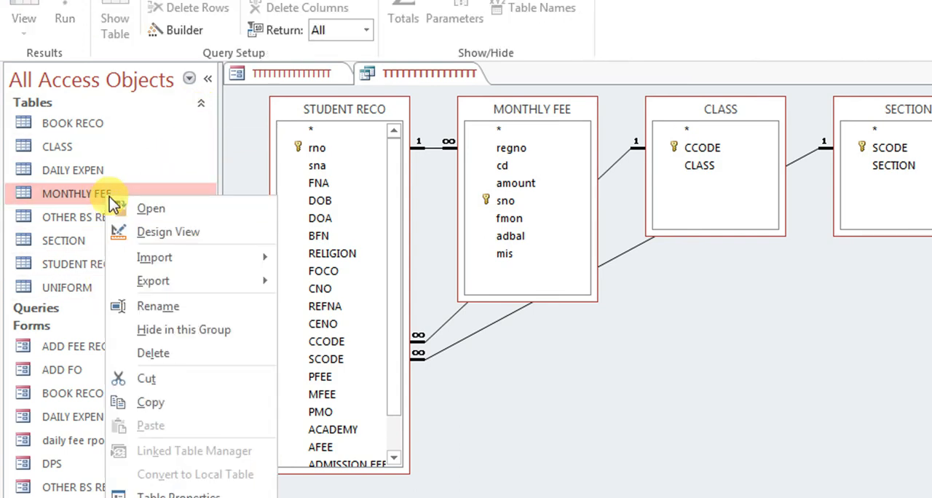
click(147, 230)
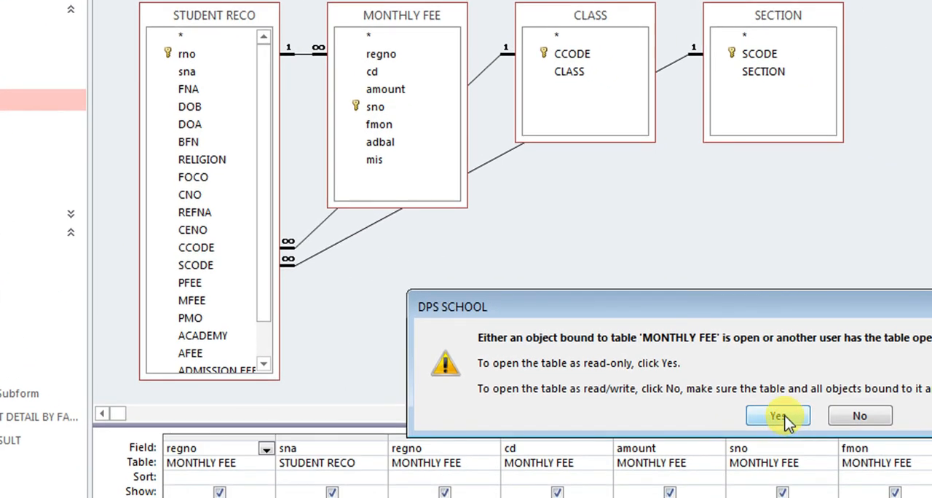
click(779, 417)
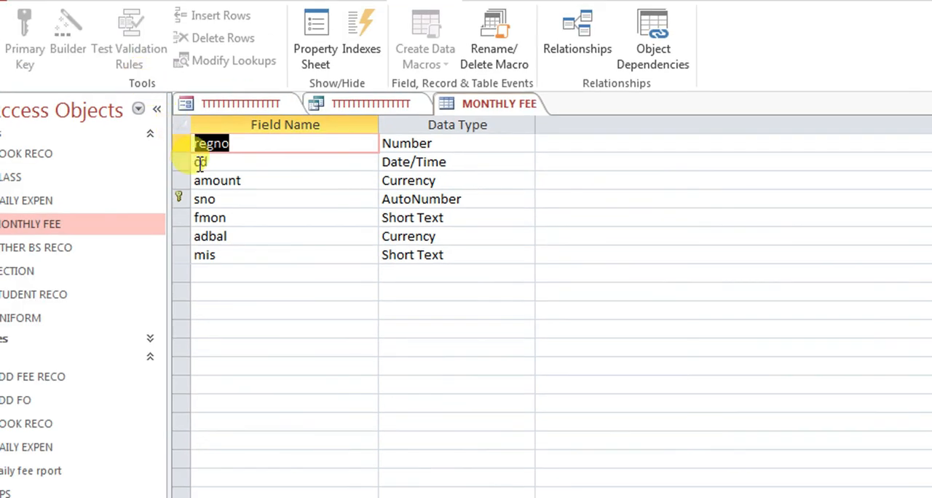
- Examine the fmon, adbal and mis fields of the MONTHLY FEE table, then close the table
click(247, 218)
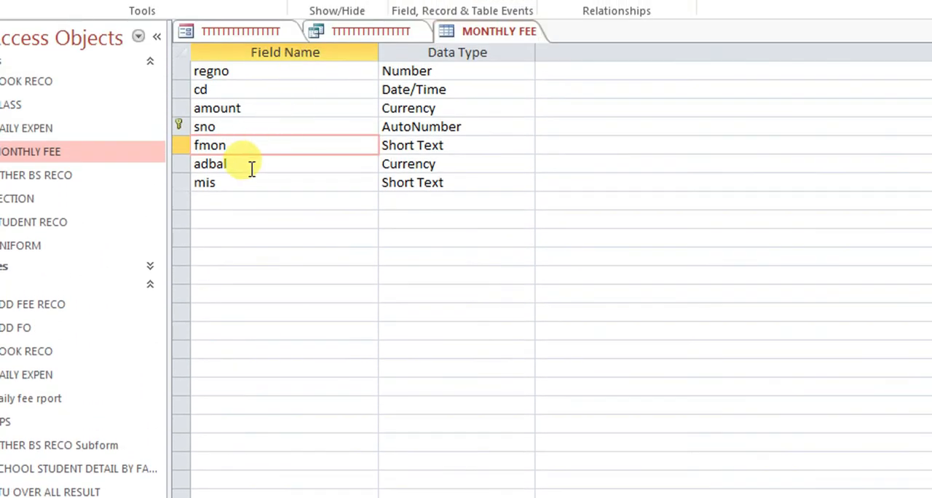
click(246, 162)
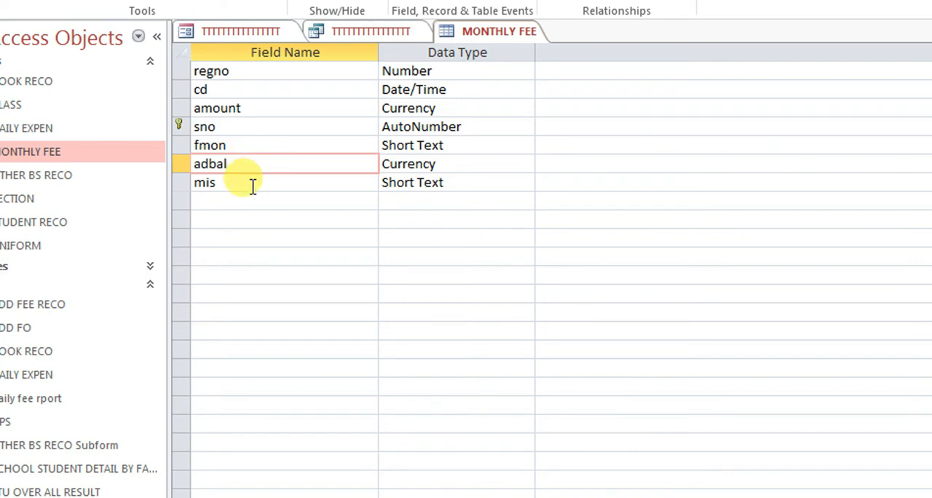
click(252, 185)
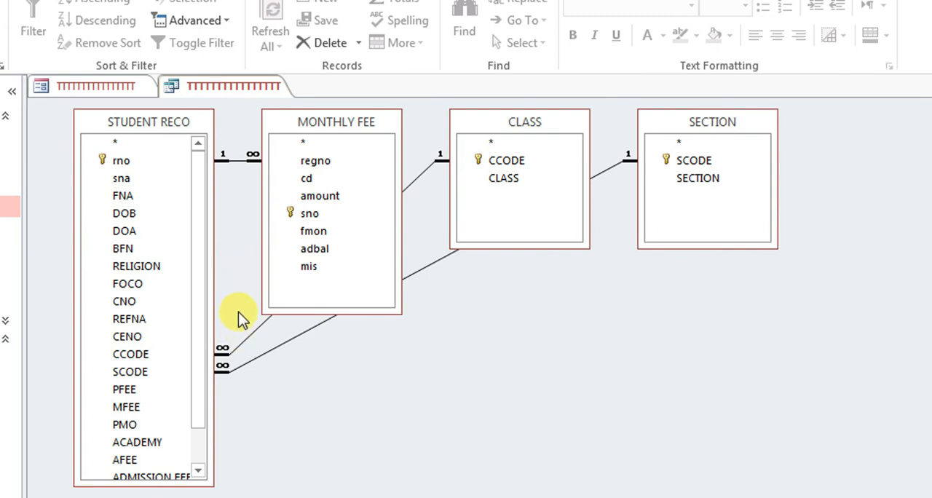
- Move the MONTHLY FEE field list below CLASS in the query design, then close the query and save its changes
drag(313, 134, 519, 300)
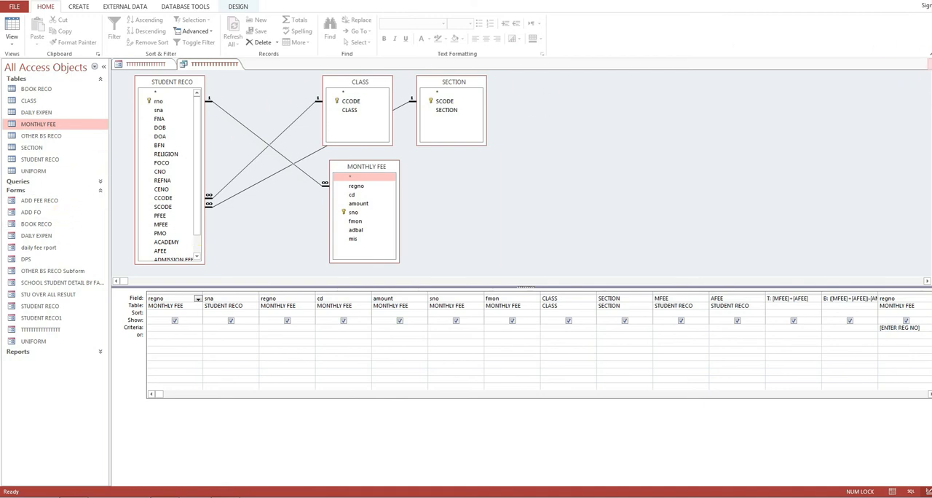
click(928, 64)
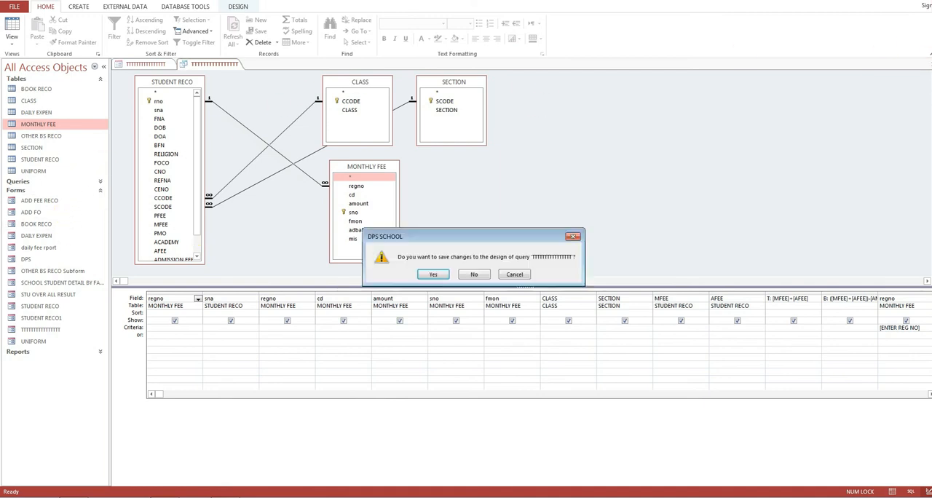
click(445, 274)
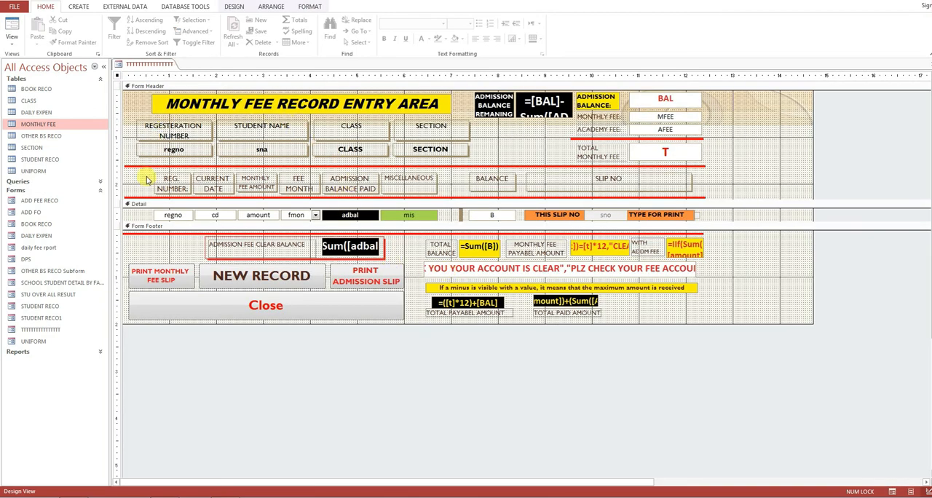